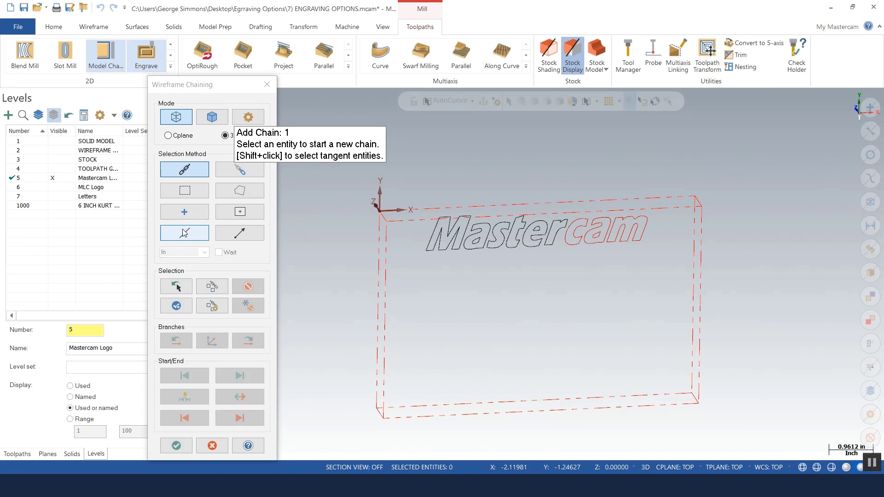
Window-chain the 13 Mastercam lettering outlines, with the start point at the M, and confirm.
click(187, 190)
mouse_move(395, 172)
mouse_down()
mouse_move(486, 249)
mouse_move(669, 270)
mouse_up()
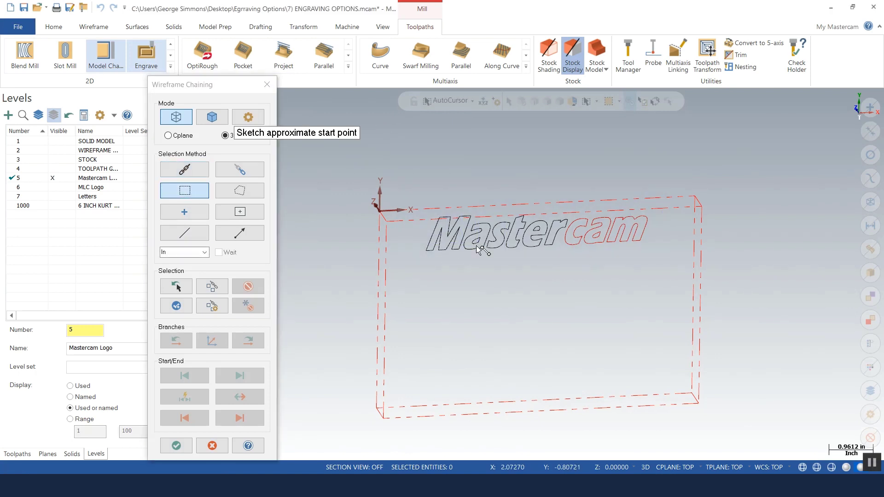
click(425, 253)
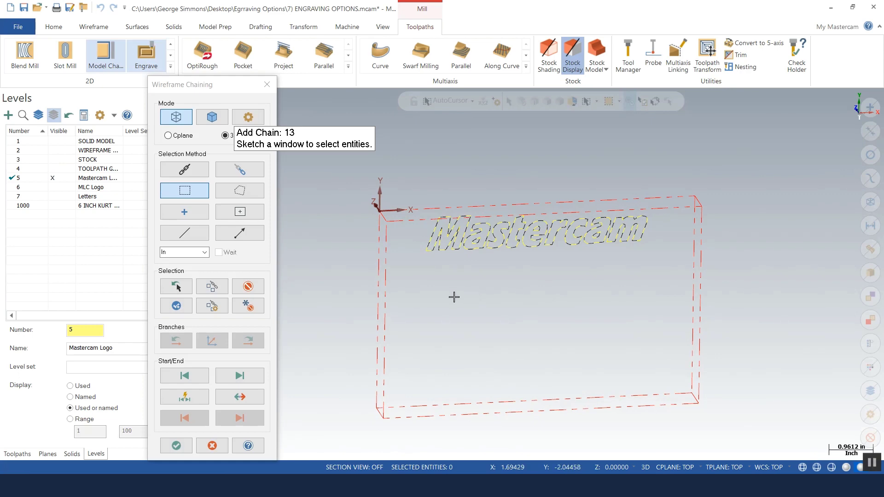
click(176, 445)
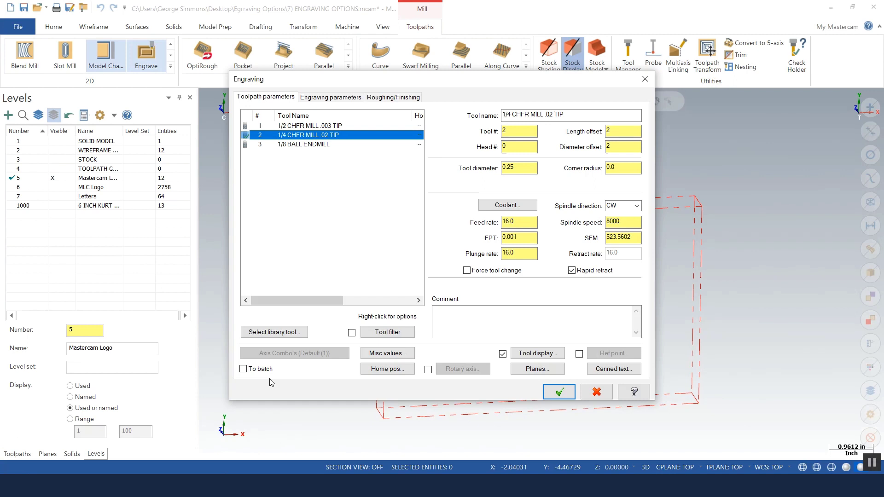
Engrave the lettering with the 1/2 CHFR MILL .003 TIP tool at -0.2 incremental depth.
click(298, 126)
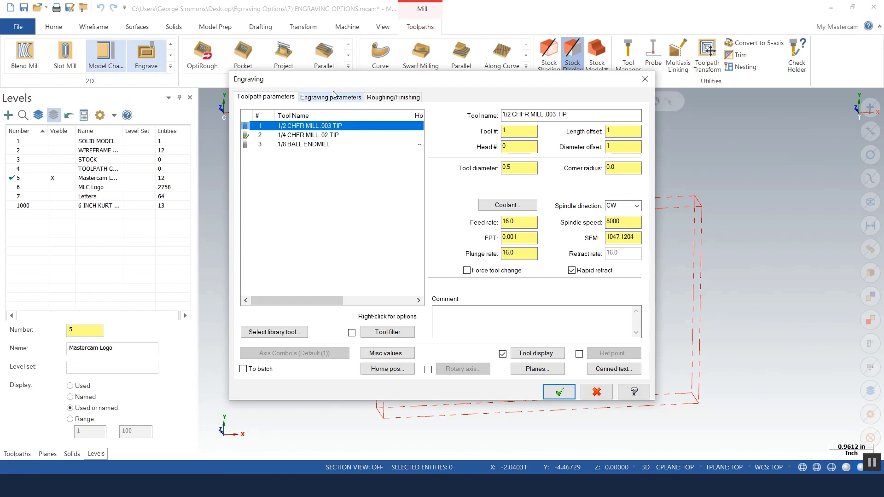
click(345, 97)
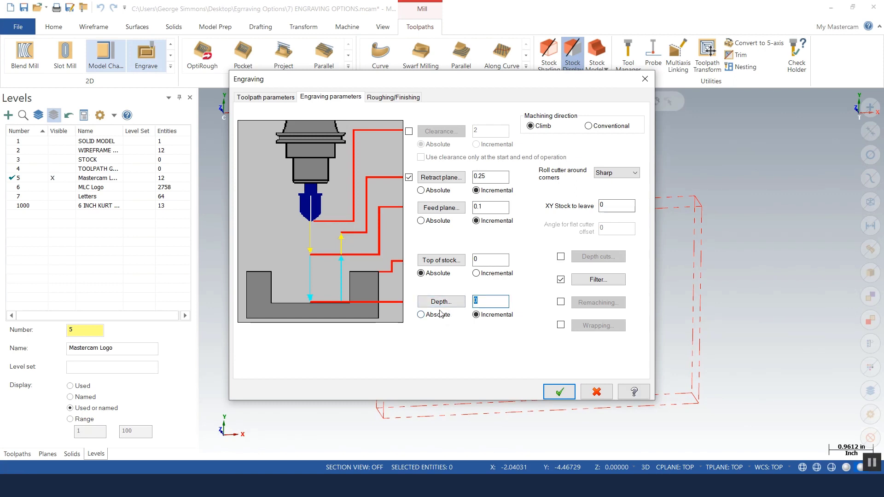
text(-2)
click(287, 97)
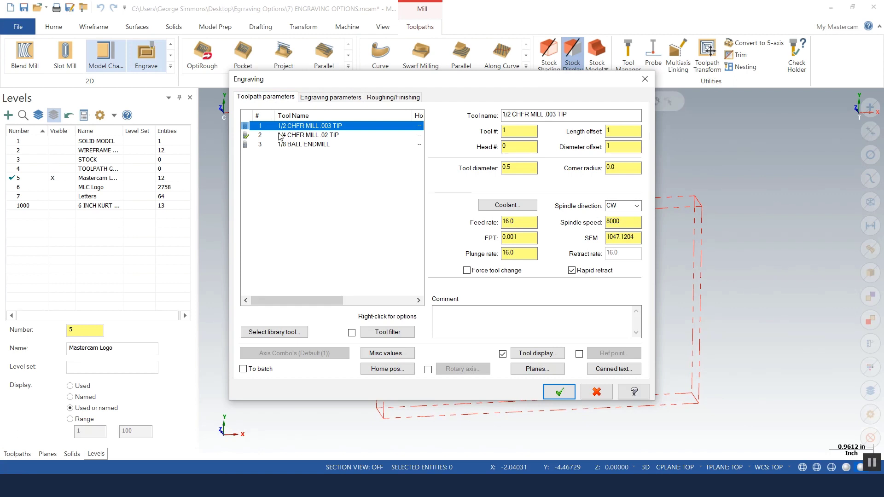
click(335, 101)
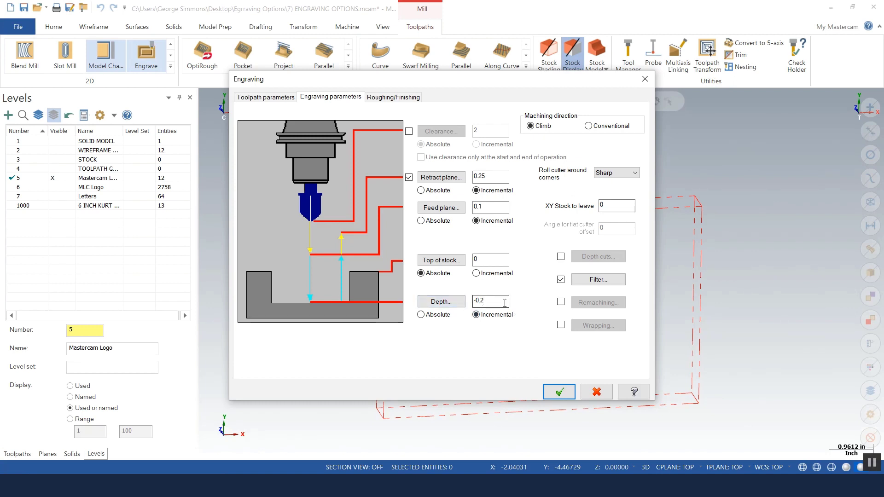
click(393, 98)
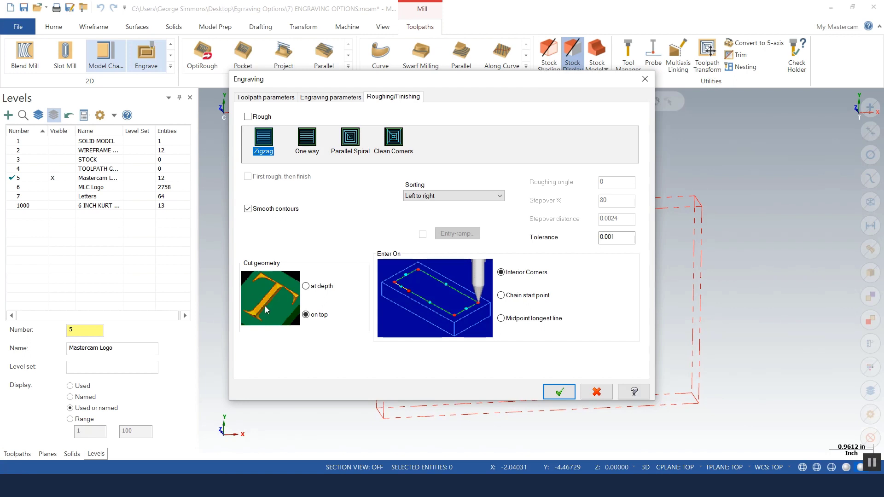
click(559, 393)
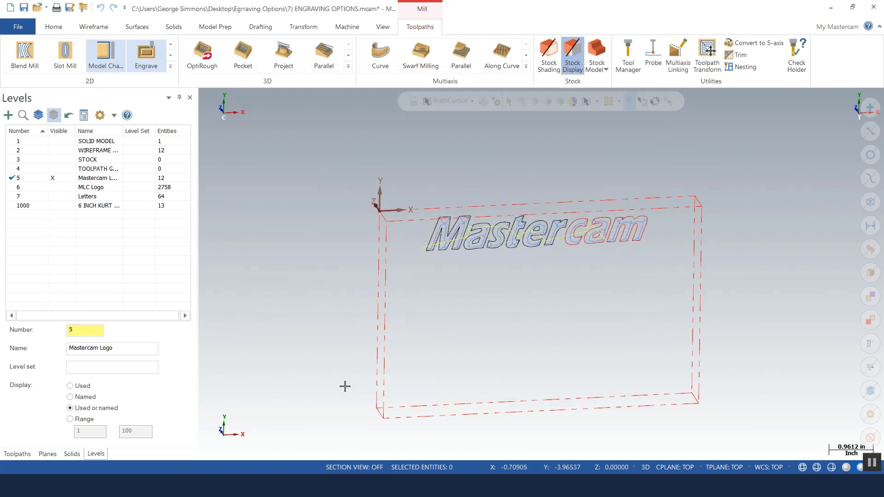
Backplot the engraving toolpath along the lettering, orbiting the view to follow the tool.
scroll(481, 219, up, 5)
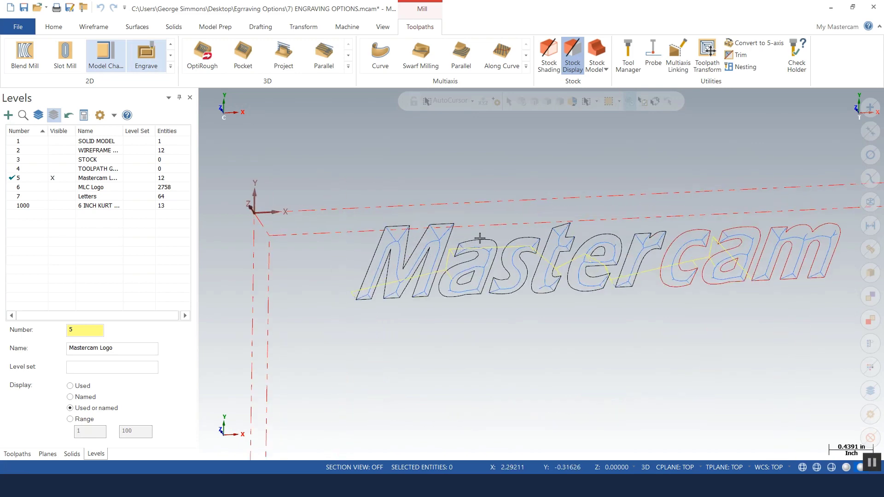
mouse_move(476, 332)
middle_down()
mouse_move(500, 338)
mouse_move(499, 319)
mouse_move(470, 341)
middle_up()
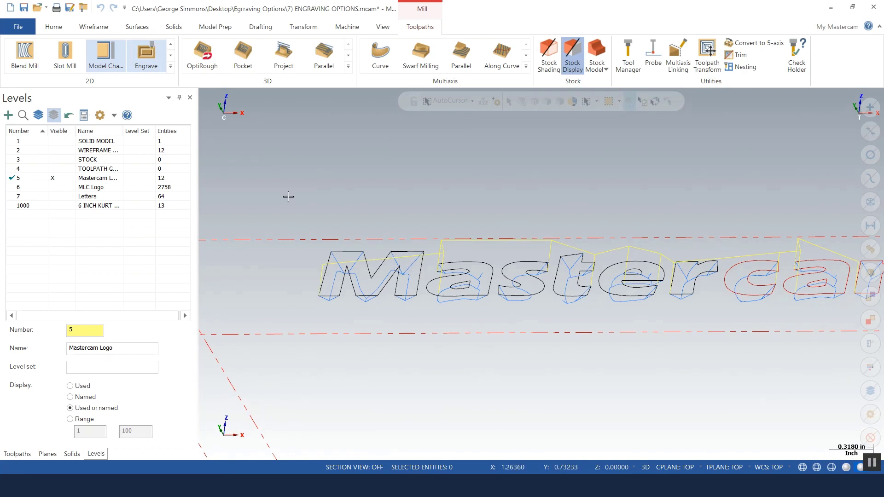
click(18, 454)
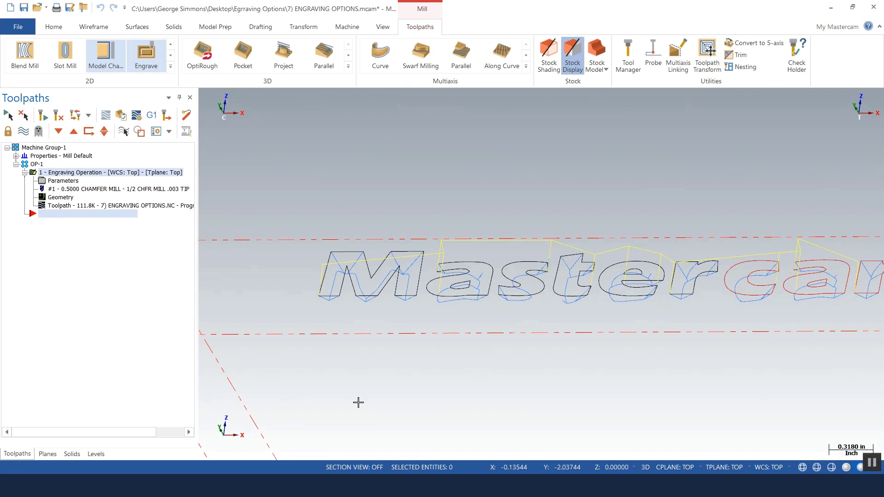
key(alt+b)
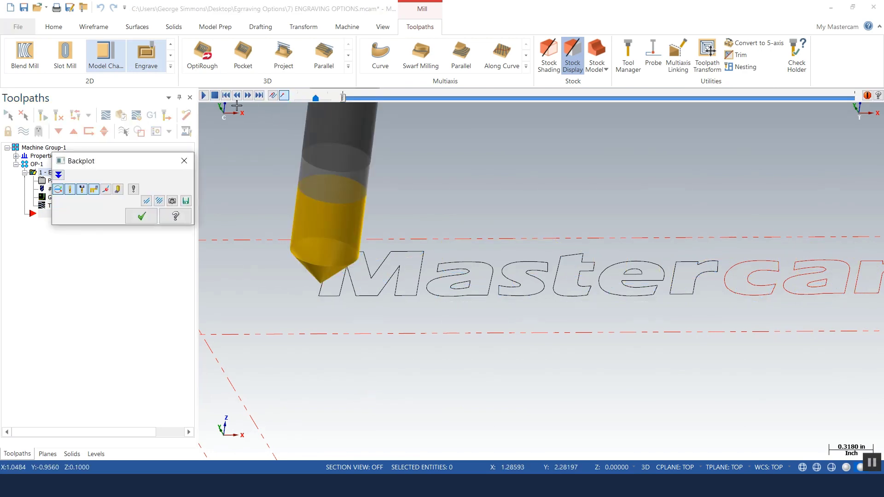
click(203, 95)
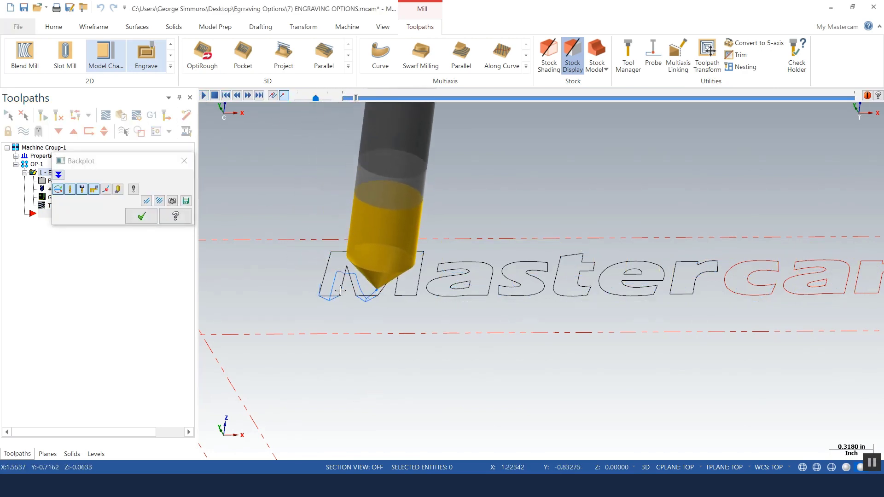
middle_drag(340, 290, 397, 292)
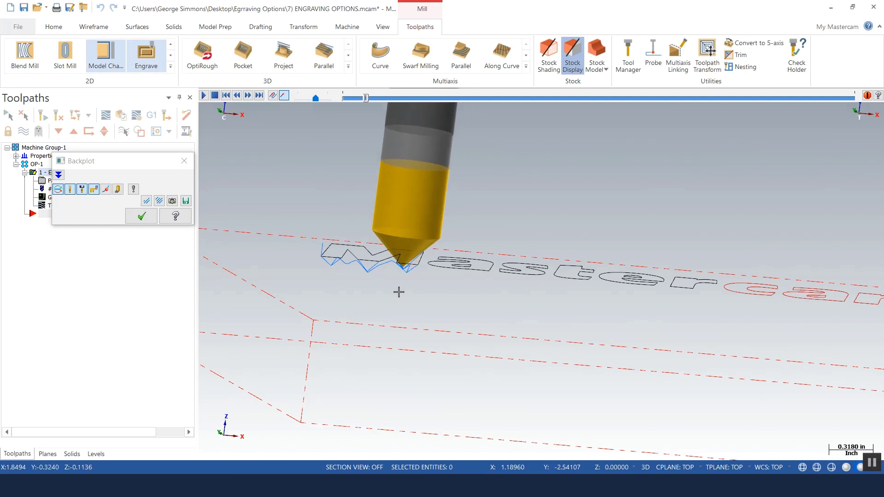
middle_drag(262, 187, 229, 235)
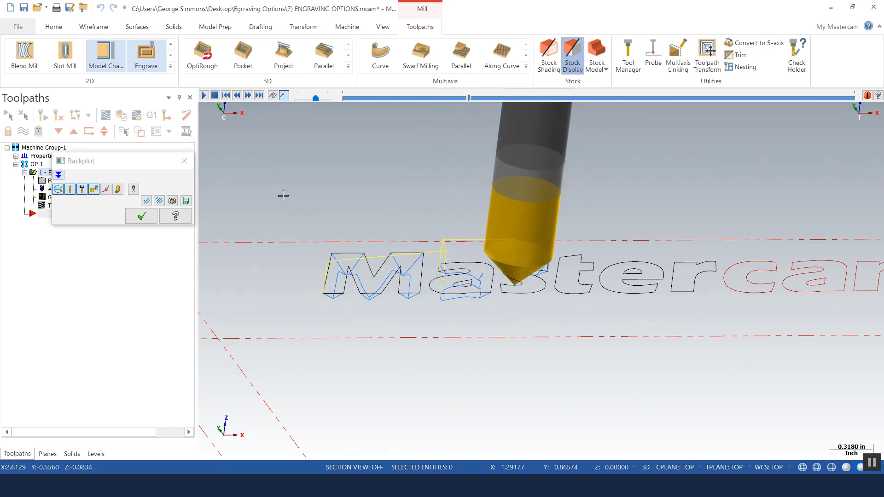
middle_drag(283, 196, 290, 212)
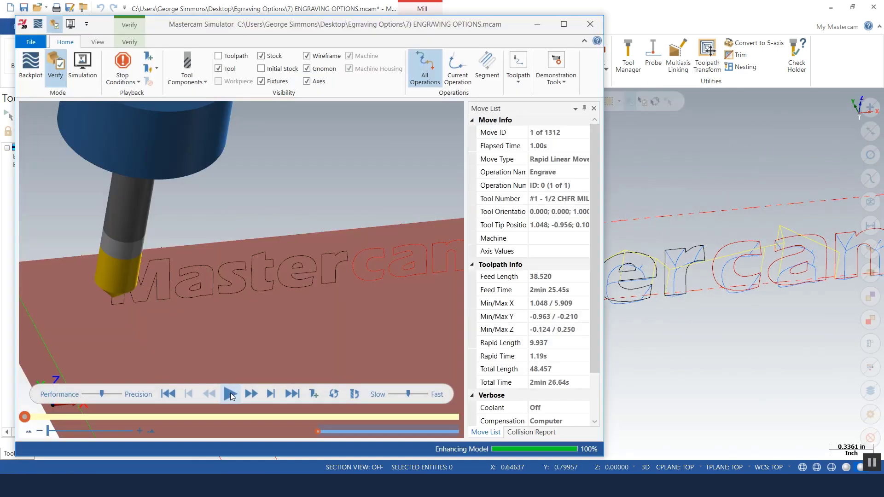
Play the full 1312-move engraving simulation and rotate the stock to inspect the cut.
click(230, 393)
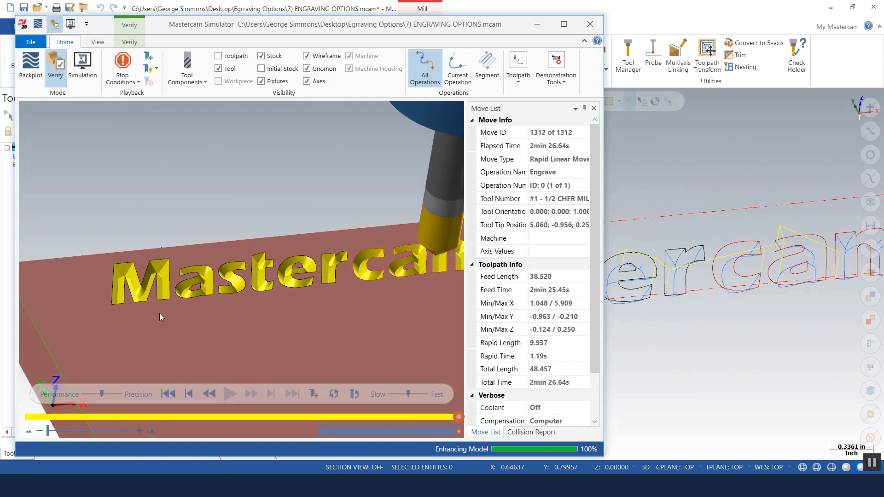
middle_drag(160, 317, 168, 283)
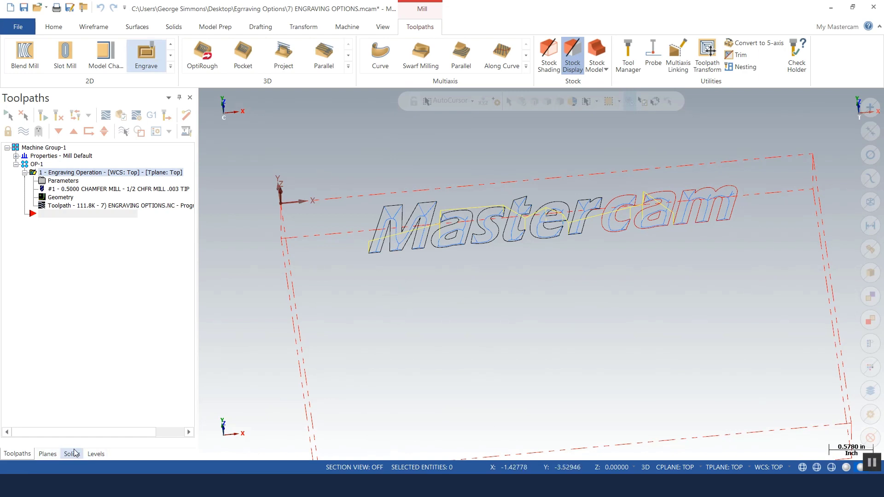
Make level 6 MLC Logo visible, return toward top view, and start a new Engrave toolpath.
click(96, 453)
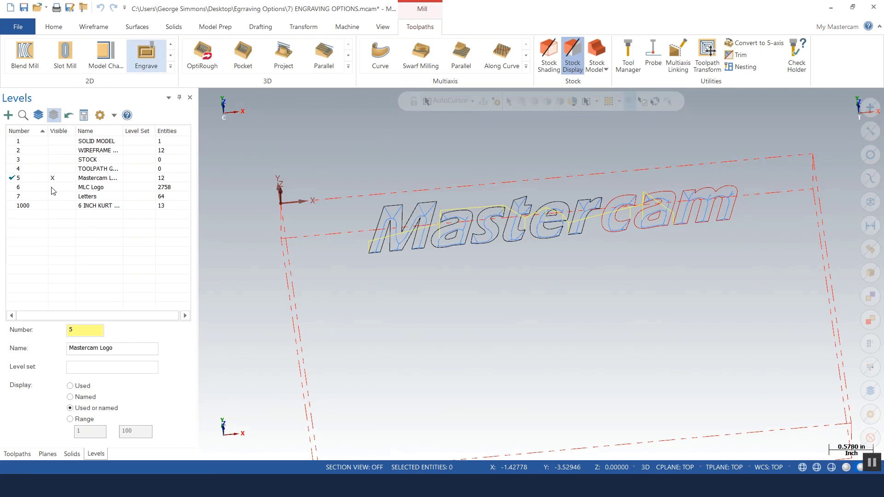
click(53, 187)
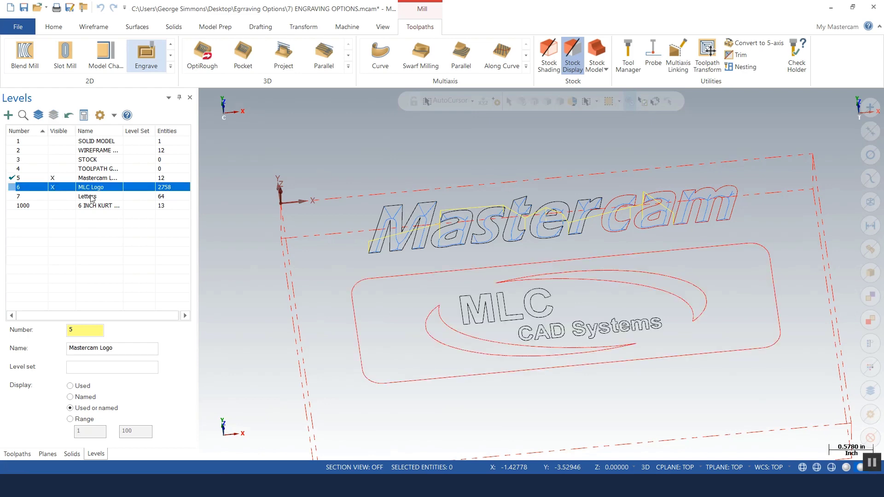
middle_drag(332, 171, 329, 209)
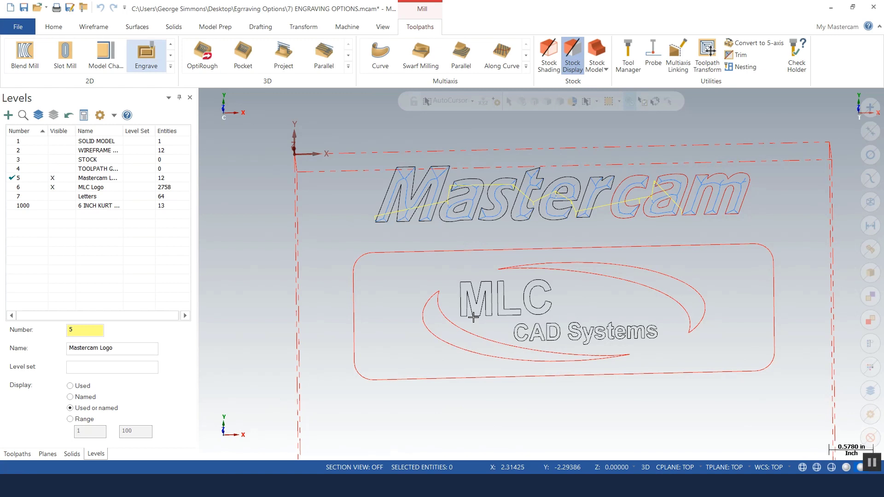
click(138, 54)
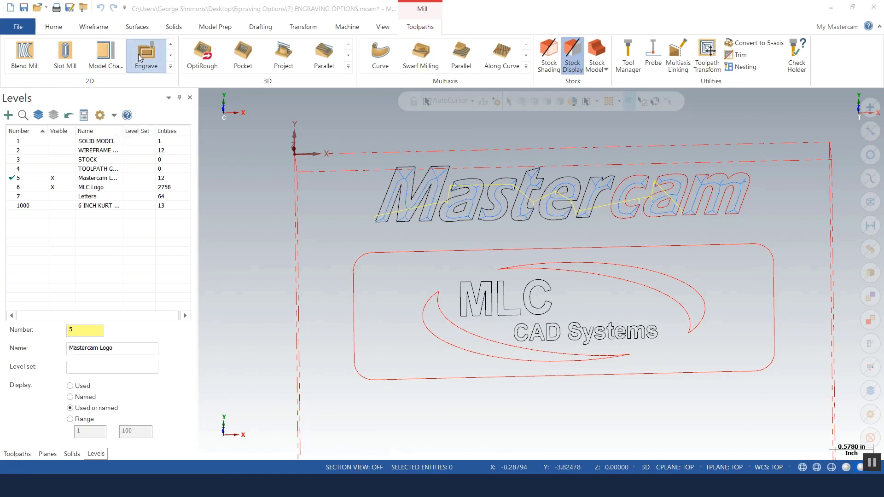
Window-chain the 20 MLC logo and border chains, starting at its lower-left corner, and confirm.
click(184, 190)
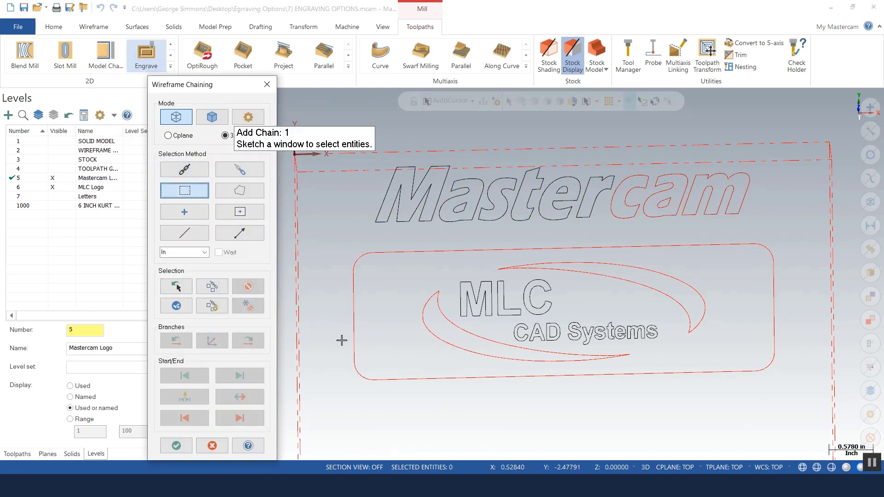
mouse_move(323, 237)
mouse_down()
mouse_move(454, 401)
mouse_move(796, 382)
mouse_up()
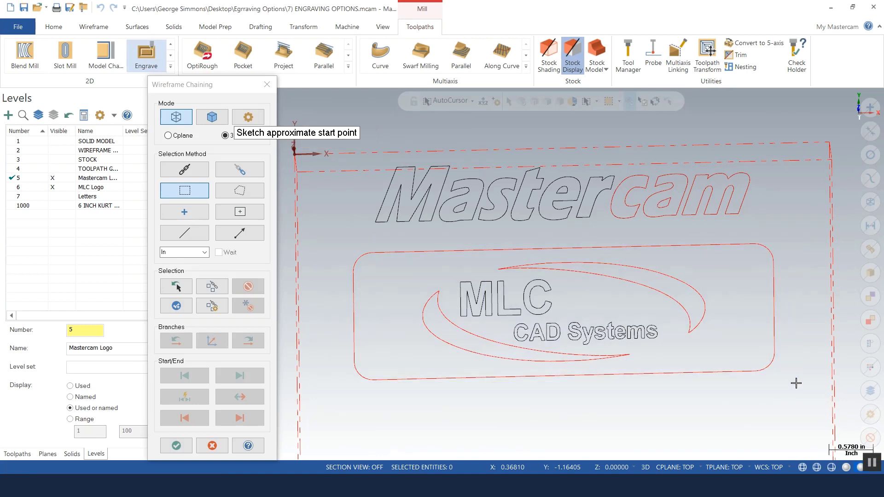
click(364, 376)
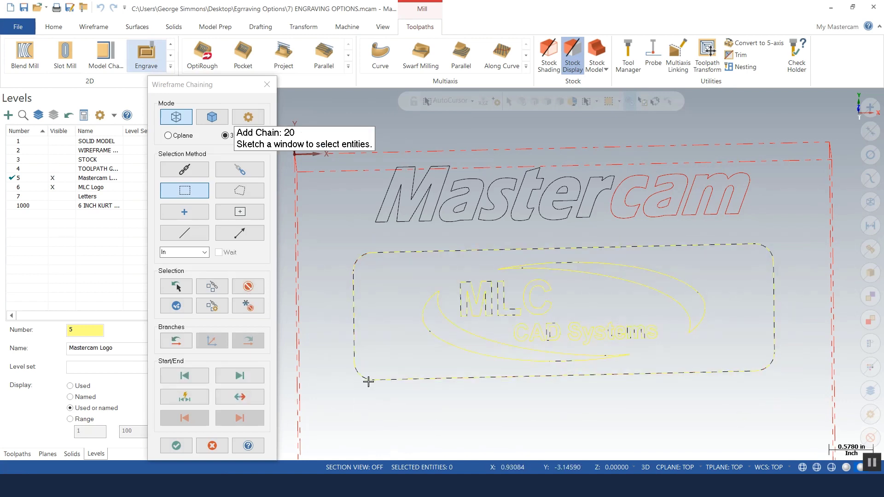
click(176, 445)
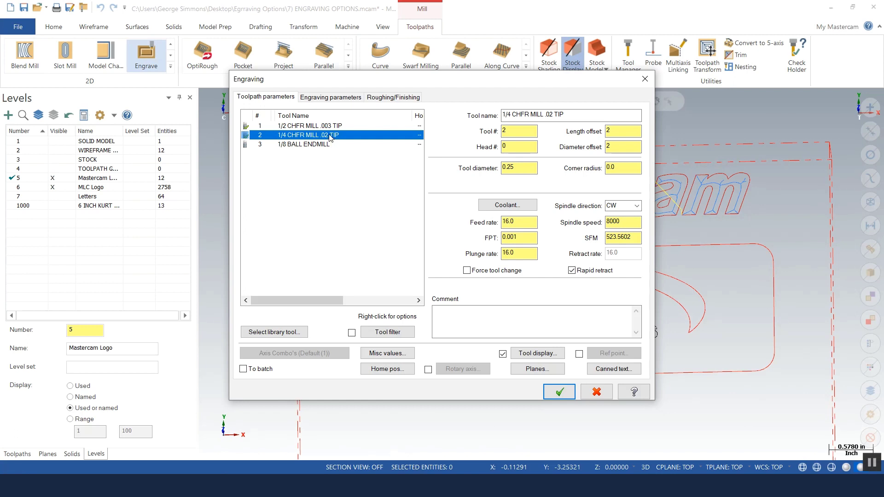
Set a negative engraving depth as absolute, with remachining left off.
click(337, 96)
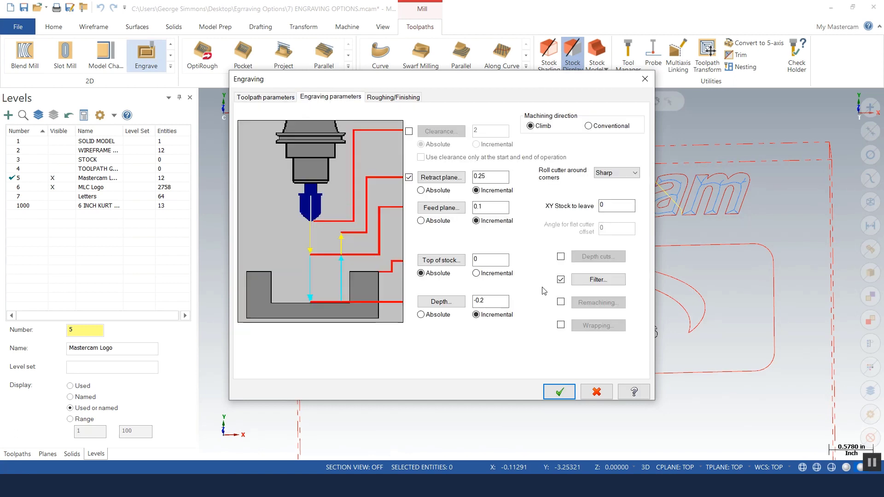
click(561, 303)
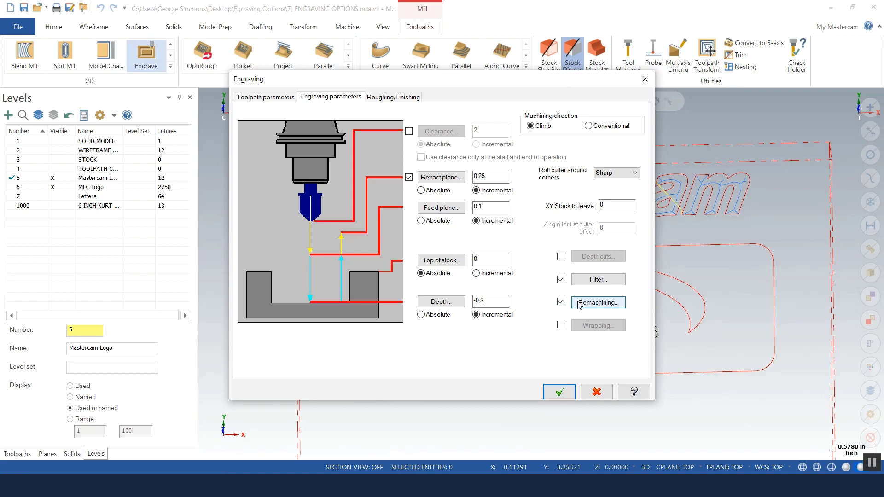
click(562, 302)
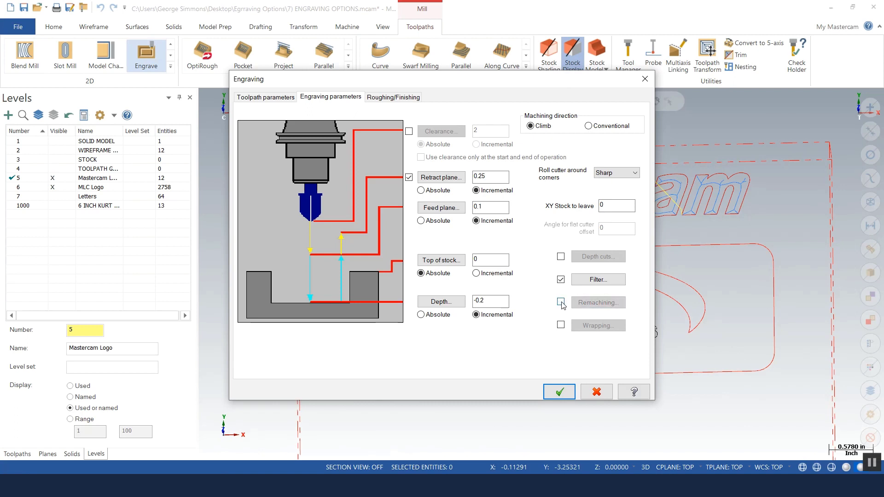
click(456, 304)
text(-)
click(422, 315)
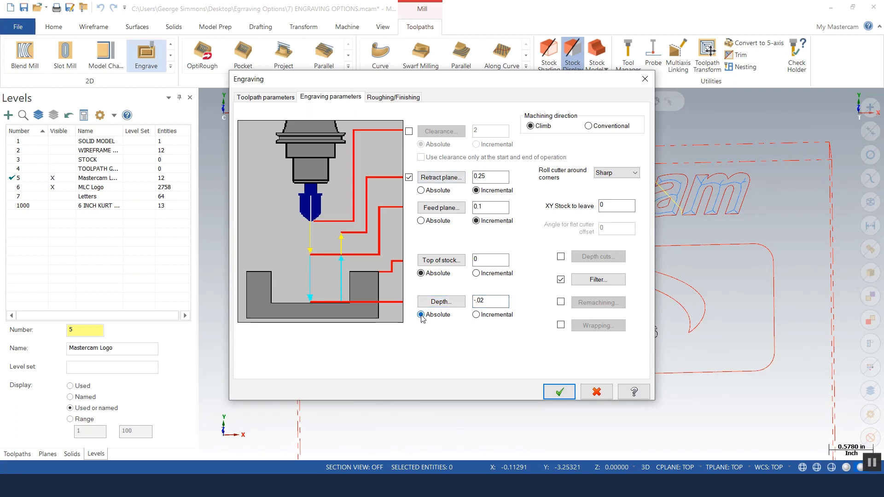
Enable roughing with Rough first, then finish, and accept the logo engraving settings.
click(400, 99)
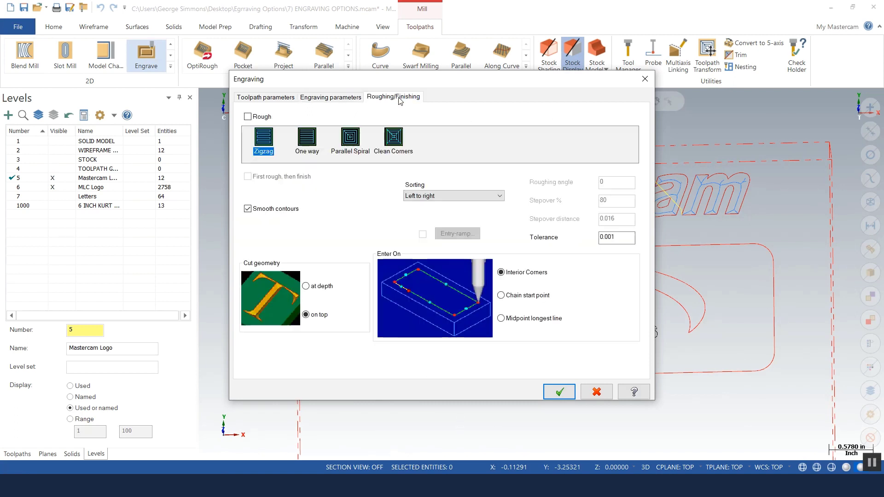
click(247, 117)
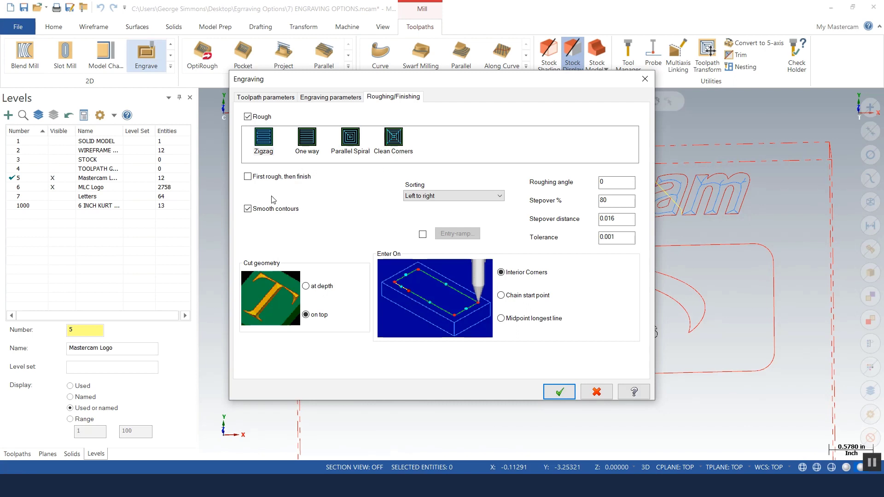
click(248, 177)
click(561, 393)
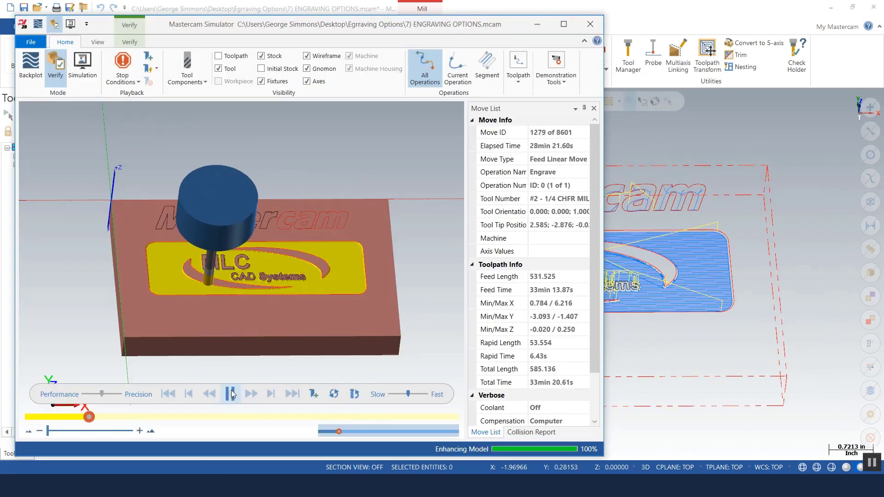
Collapse engraving operations 1 and 2 in the Toolpaths manager after reviewing the simulation.
scroll(224, 297, up, 5)
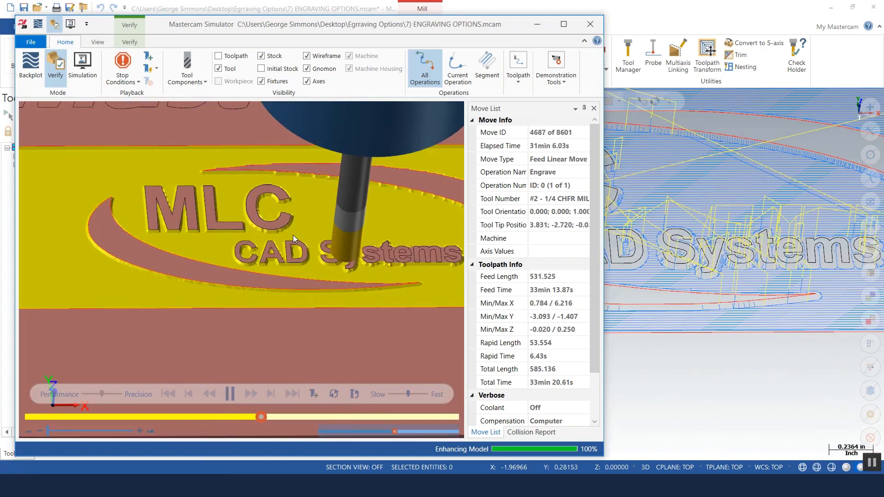
scroll(221, 225, down, 5)
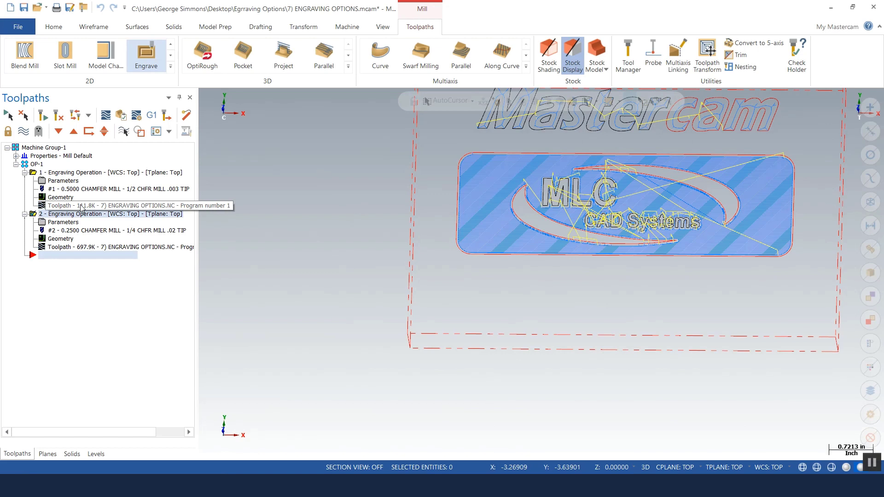
click(25, 173)
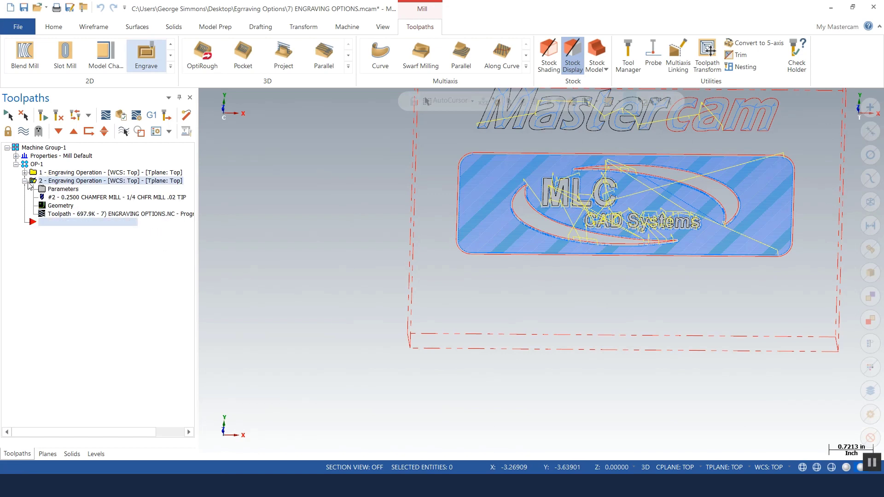
click(25, 181)
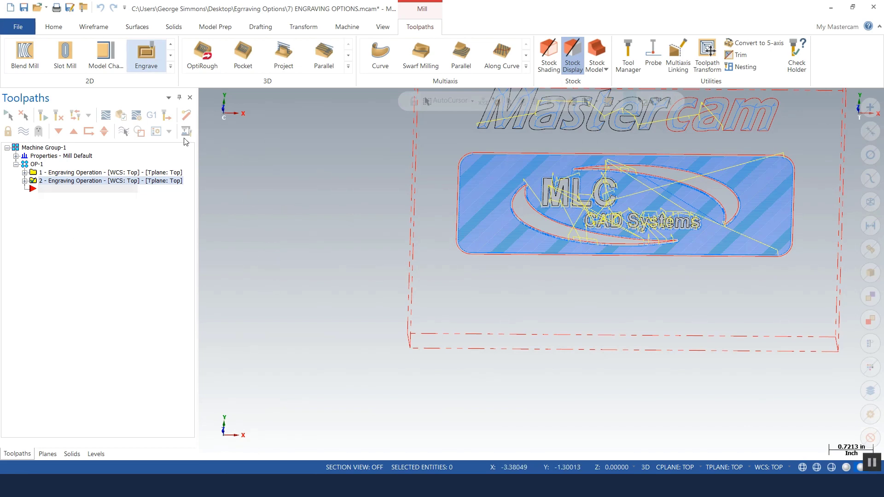
Make level 7 Letters visible to show 'Made in the U.S.A.', then expand the 2D toolpath gallery.
click(95, 455)
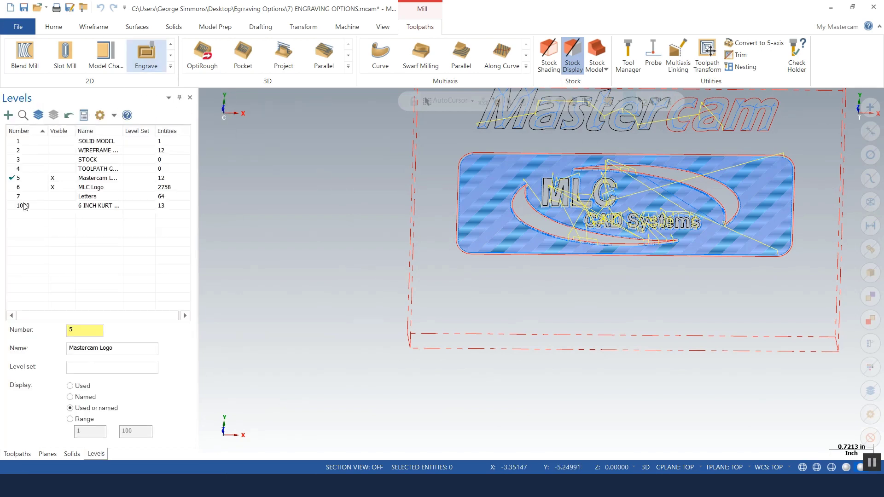
click(58, 197)
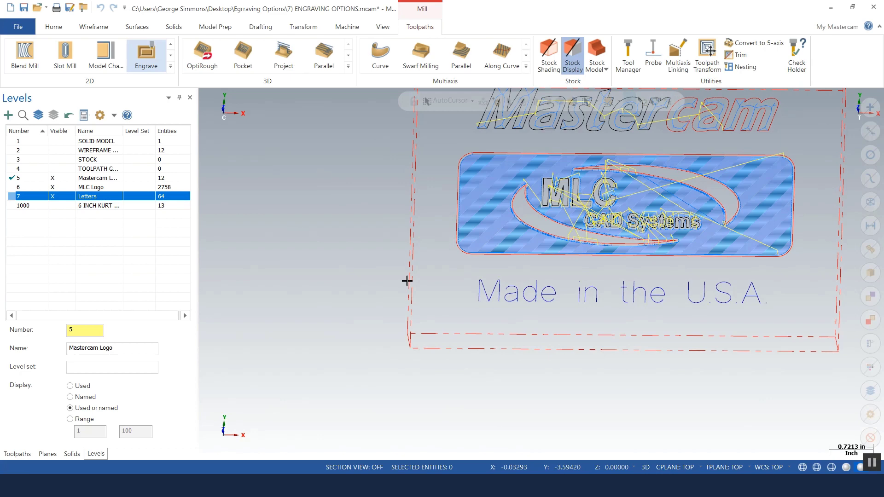
middle_drag(406, 280, 442, 276)
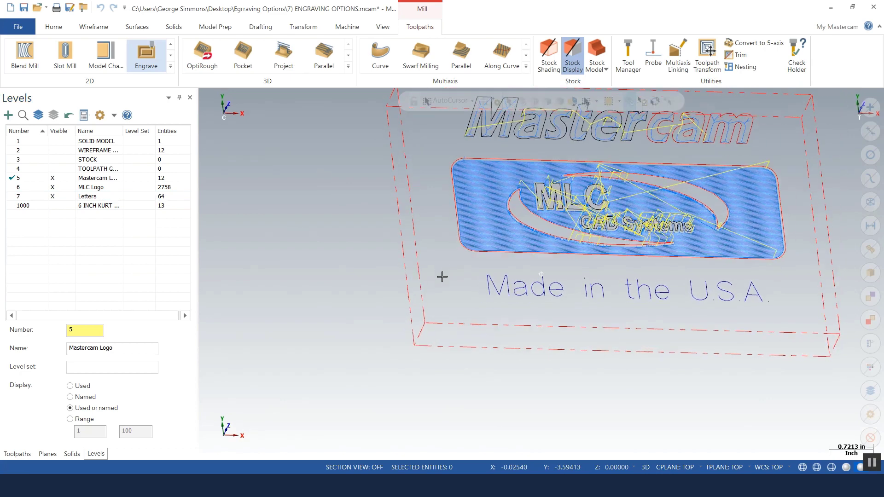
click(21, 453)
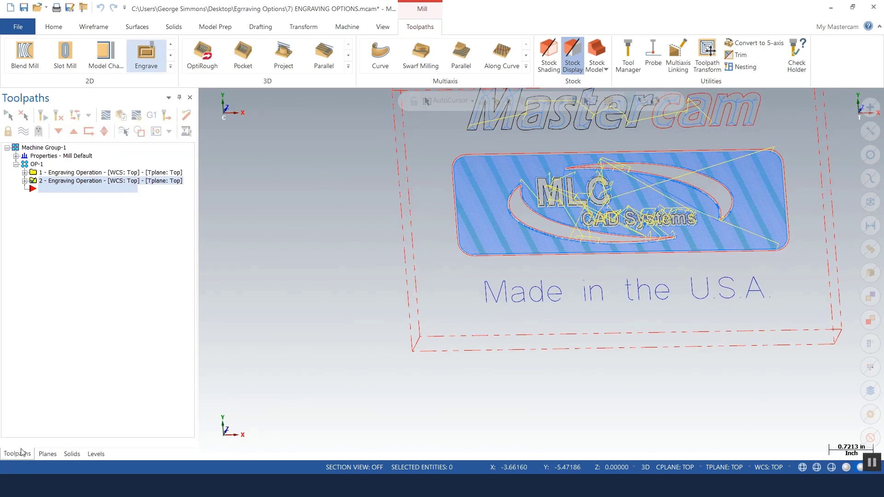
click(170, 66)
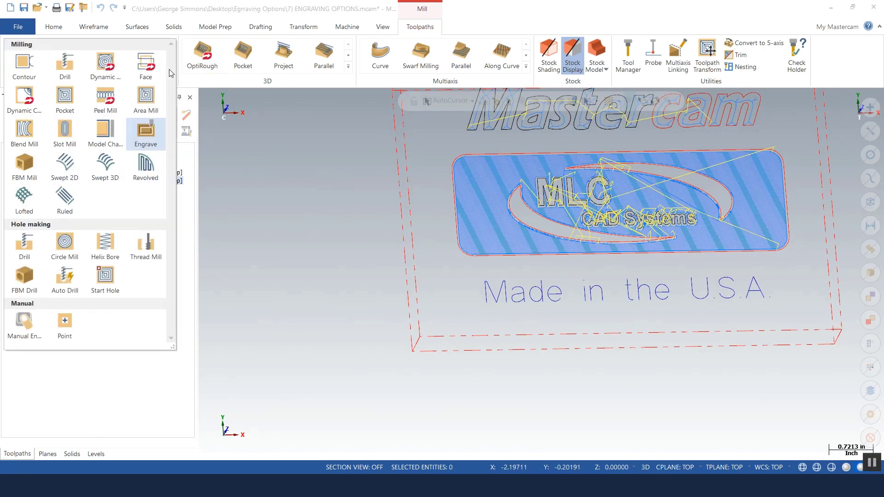
Start a 2D Contour and window-chain the 22 'Made in the U.S.A.' lettering chains.
click(24, 65)
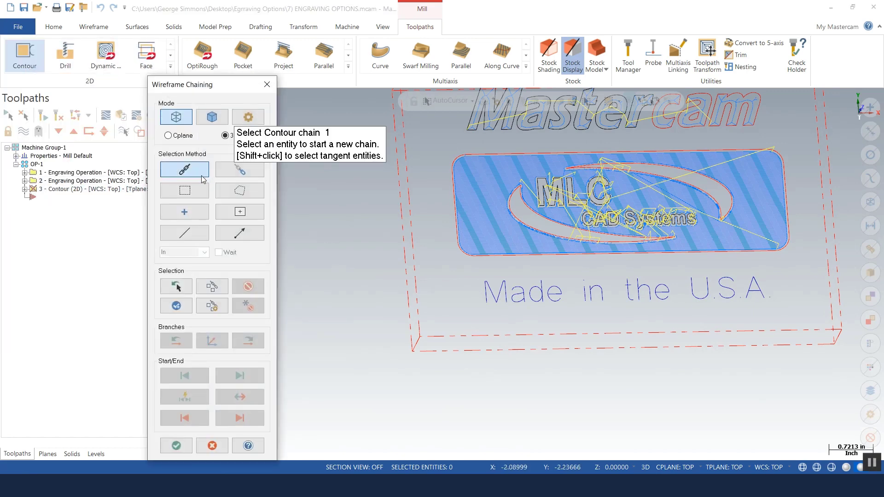
click(185, 190)
middle_drag(439, 265, 517, 395)
drag(450, 272, 769, 339)
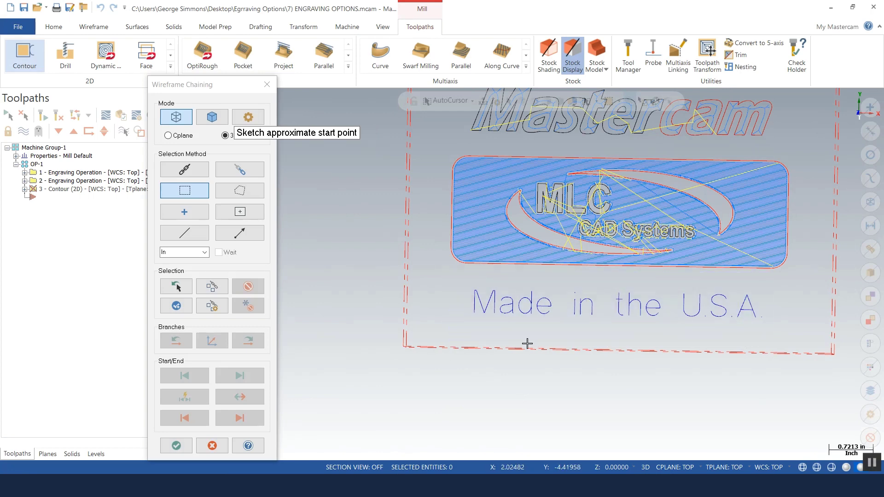
click(474, 312)
click(176, 445)
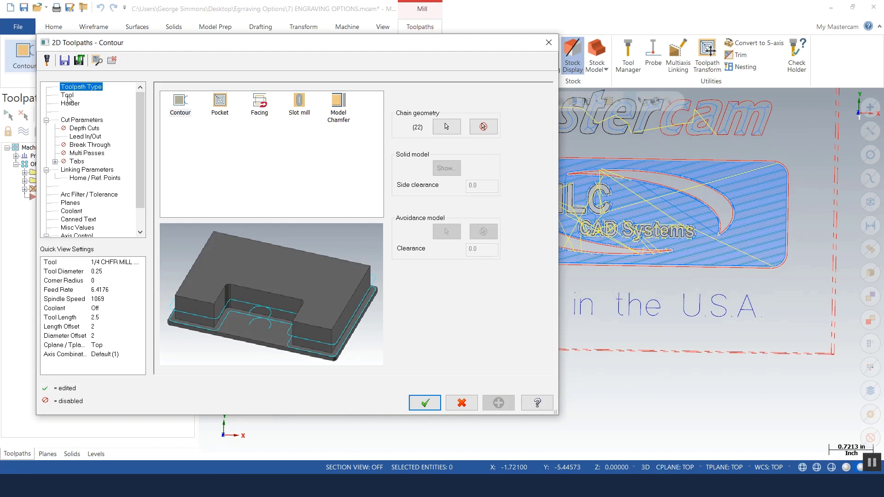
Use a 1/8 ball endmill with cutter compensation off and no lead in/out.
click(67, 95)
click(214, 134)
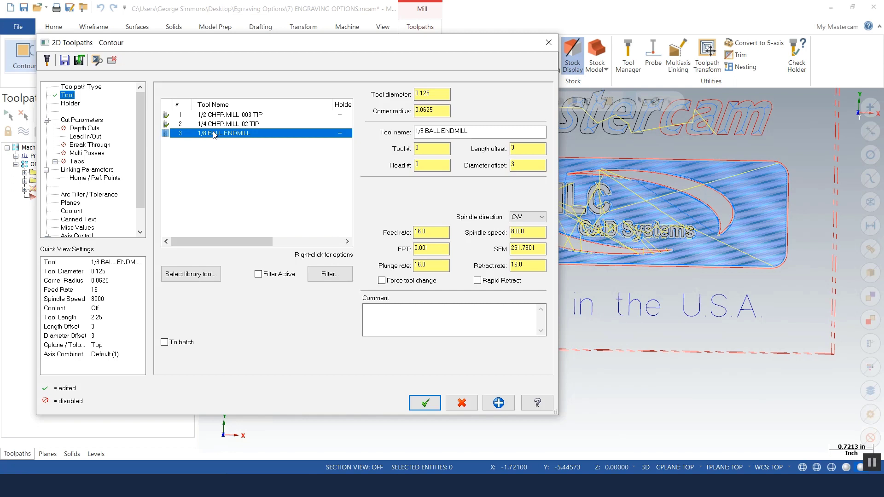
click(87, 121)
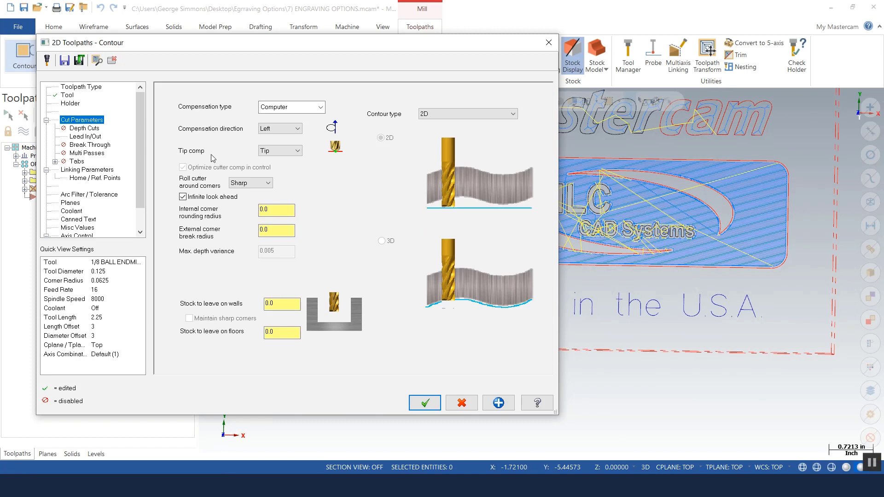
click(321, 108)
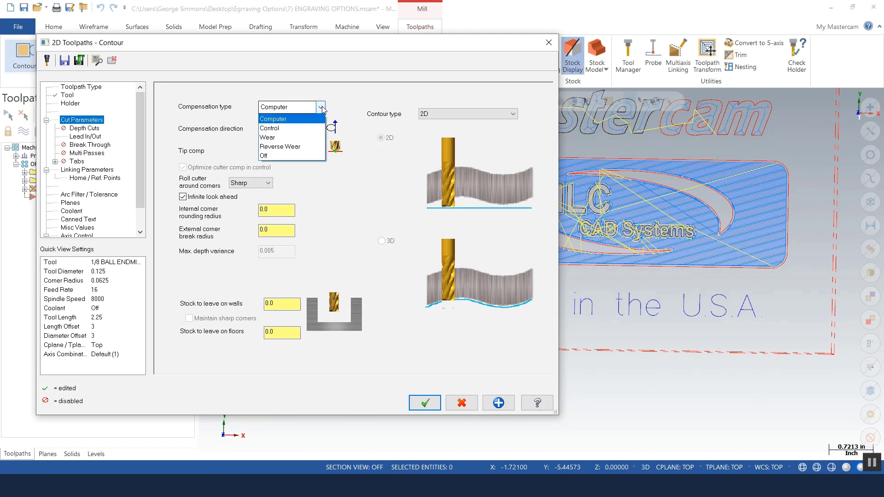
click(267, 155)
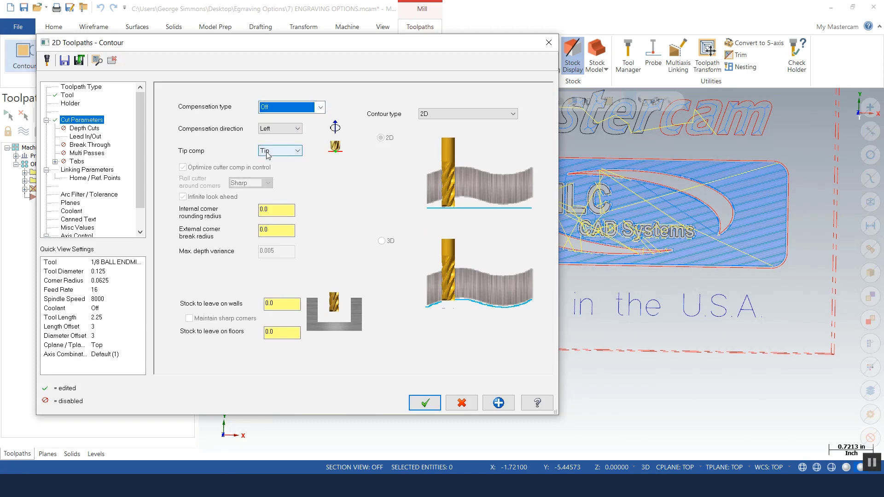
click(85, 137)
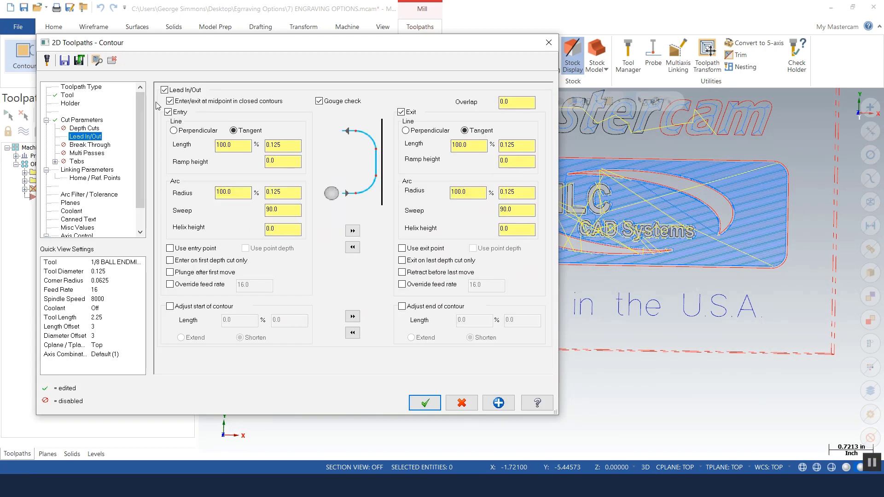
click(164, 90)
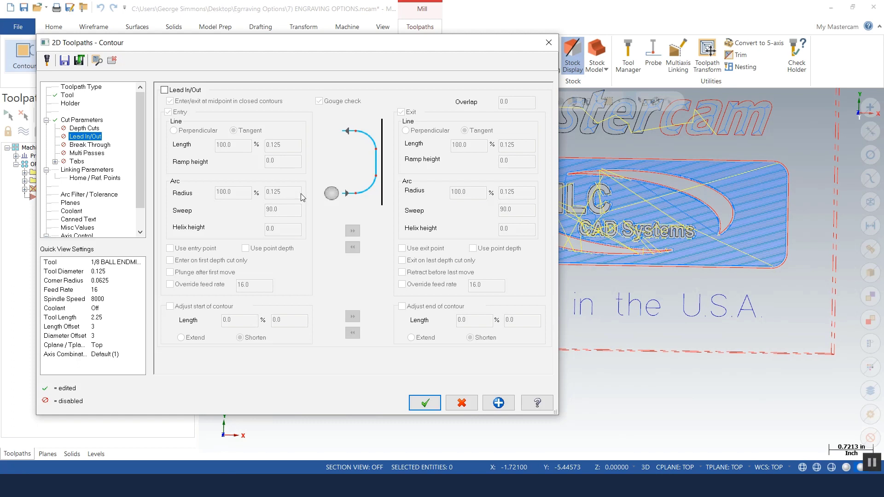
Set linking to absolute depth -0.003, feed plane 0.1, and absolute retract.
click(103, 171)
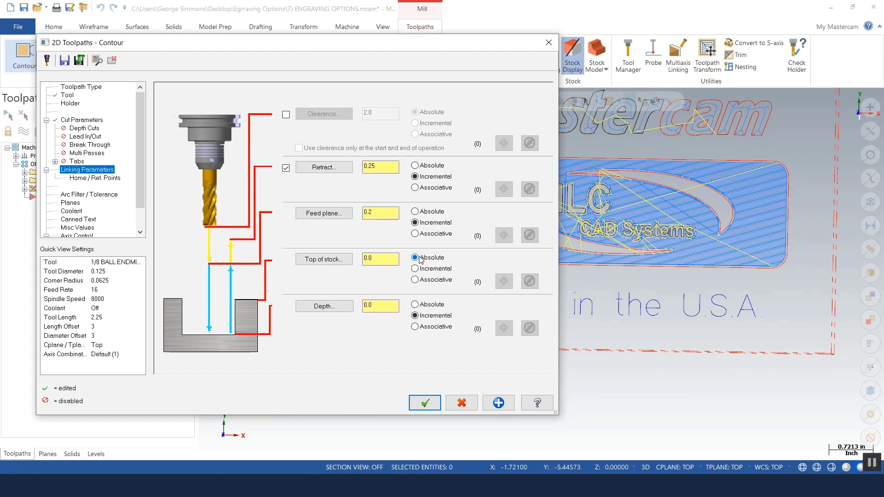
click(415, 305)
click(381, 305)
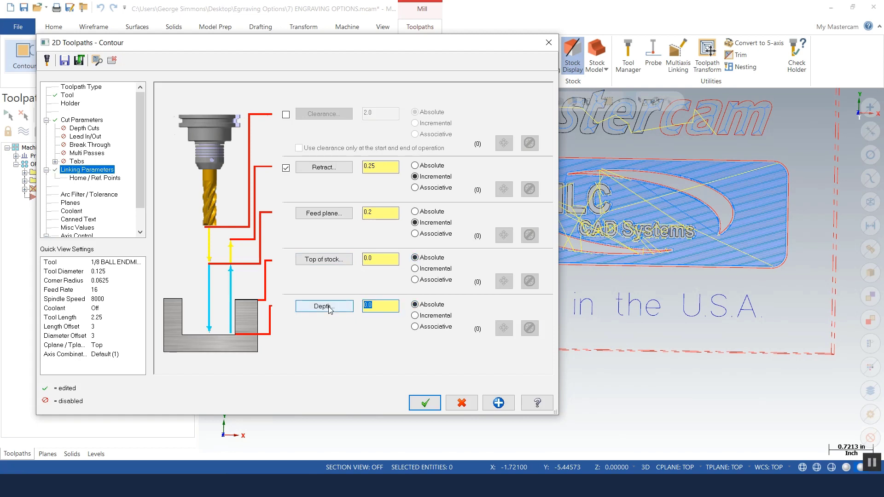
text(-.003)
key(shift+Tab)
key(shift+Tab)
text(0.1)
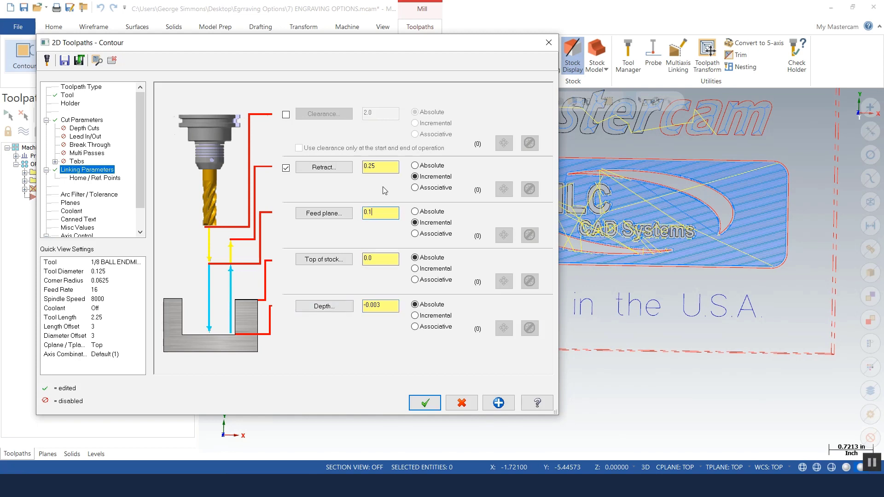
click(415, 166)
Accept the contour settings and tilt the view to inspect the lettering toolpath.
click(426, 405)
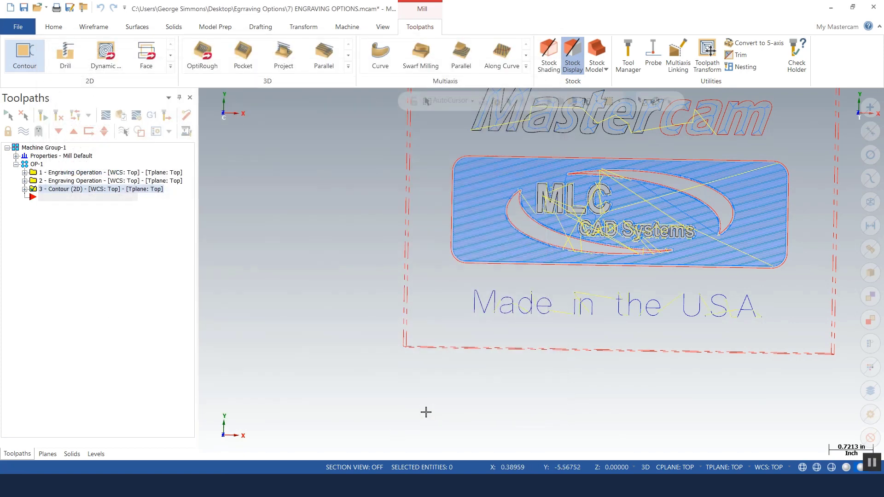
middle_drag(428, 417, 476, 310)
scroll(483, 320, up, 5)
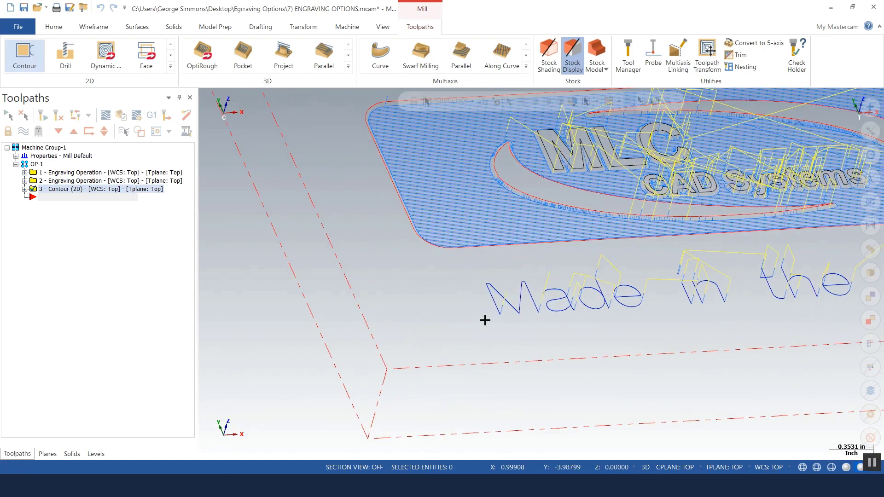
scroll(491, 325, down, 3)
scroll(454, 304, up, 3)
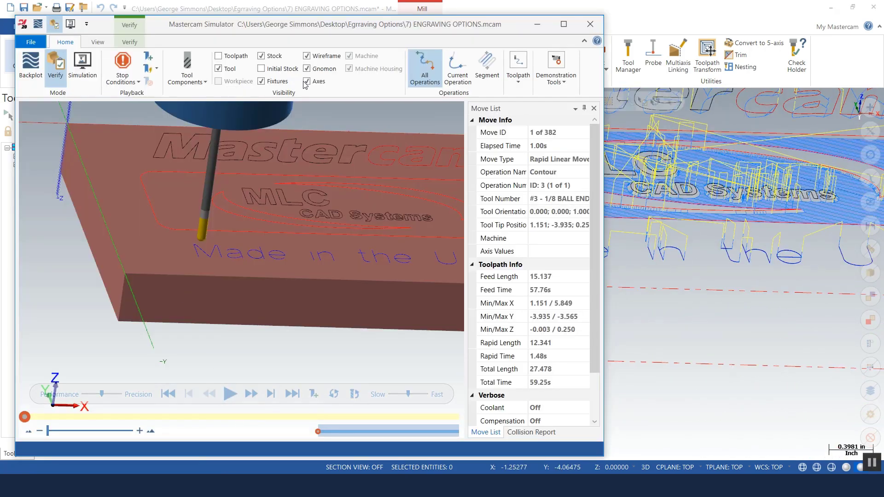
Hide the wireframe, play all 382 moves, and zoom in on the engraved 'Made in the U.S.A.'.
click(307, 56)
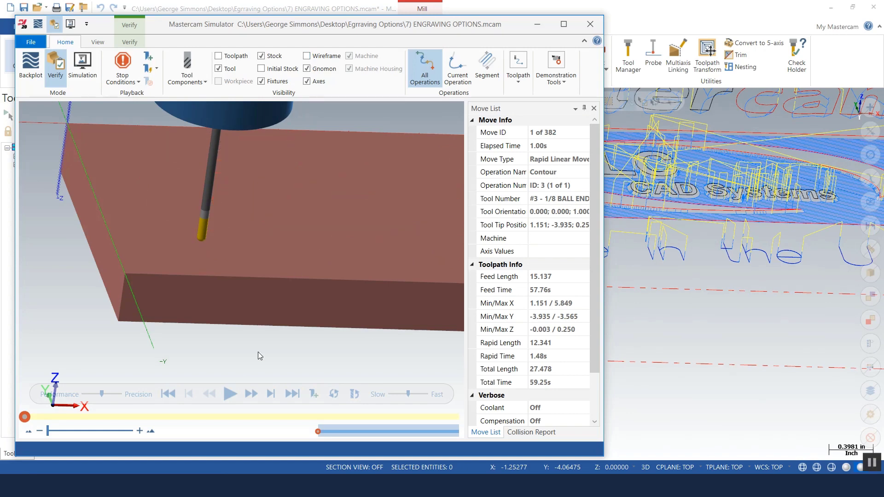
click(228, 394)
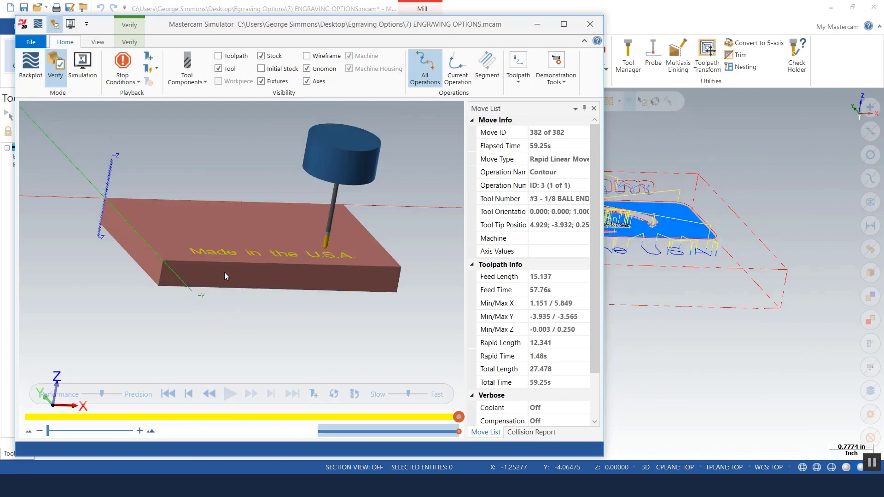
scroll(195, 225, up, 5)
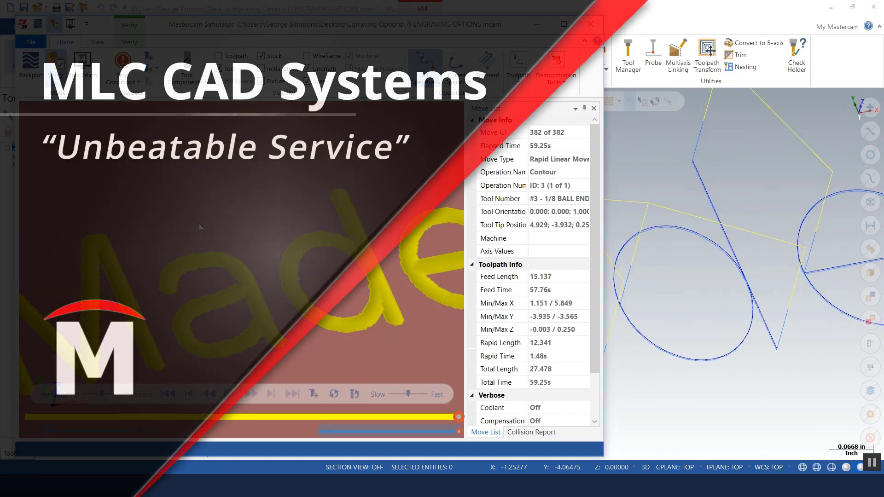